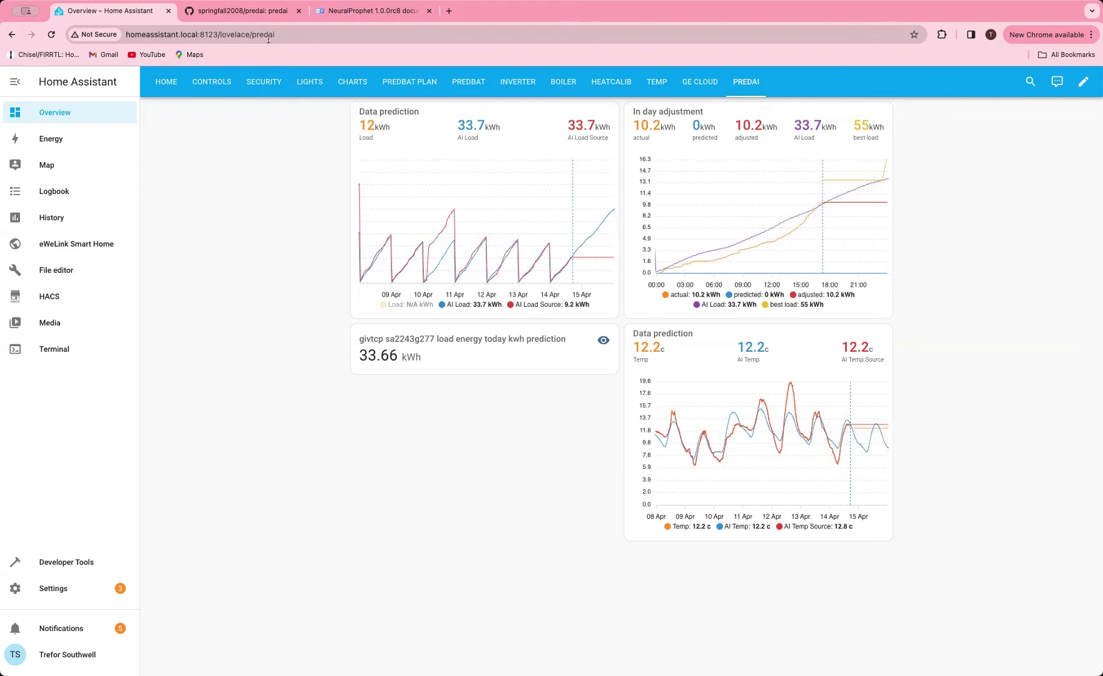
Step: Switch to the springfall2008/predai GitHub repository tab to read its README
left_click(258, 12)
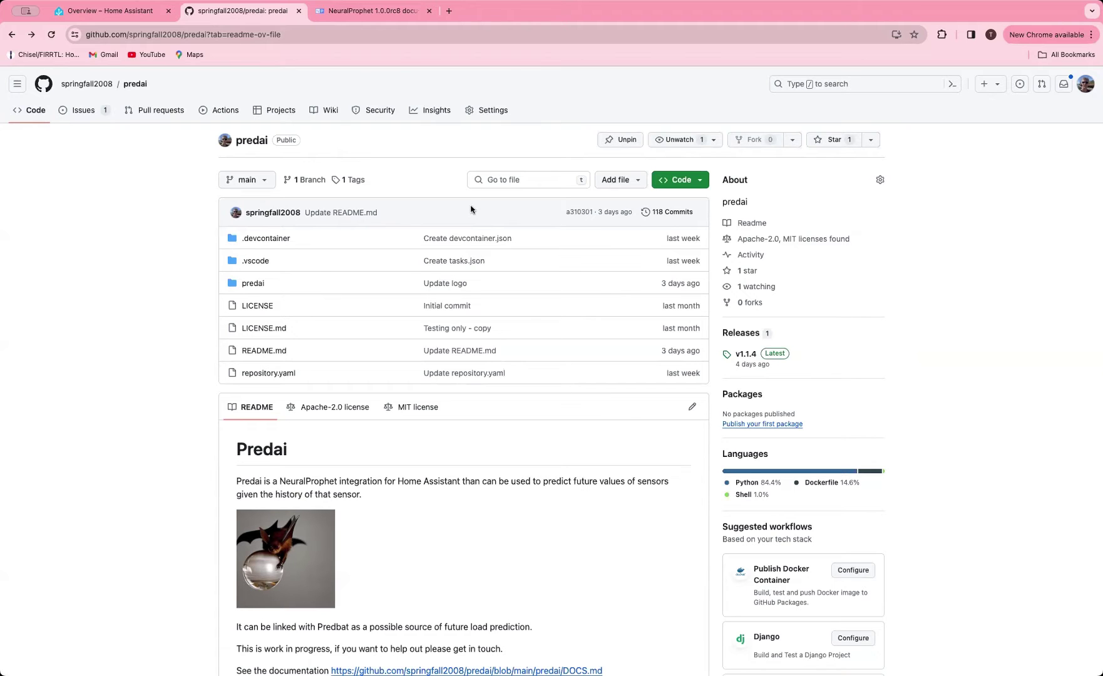
scroll(466, 248, "down", 3)
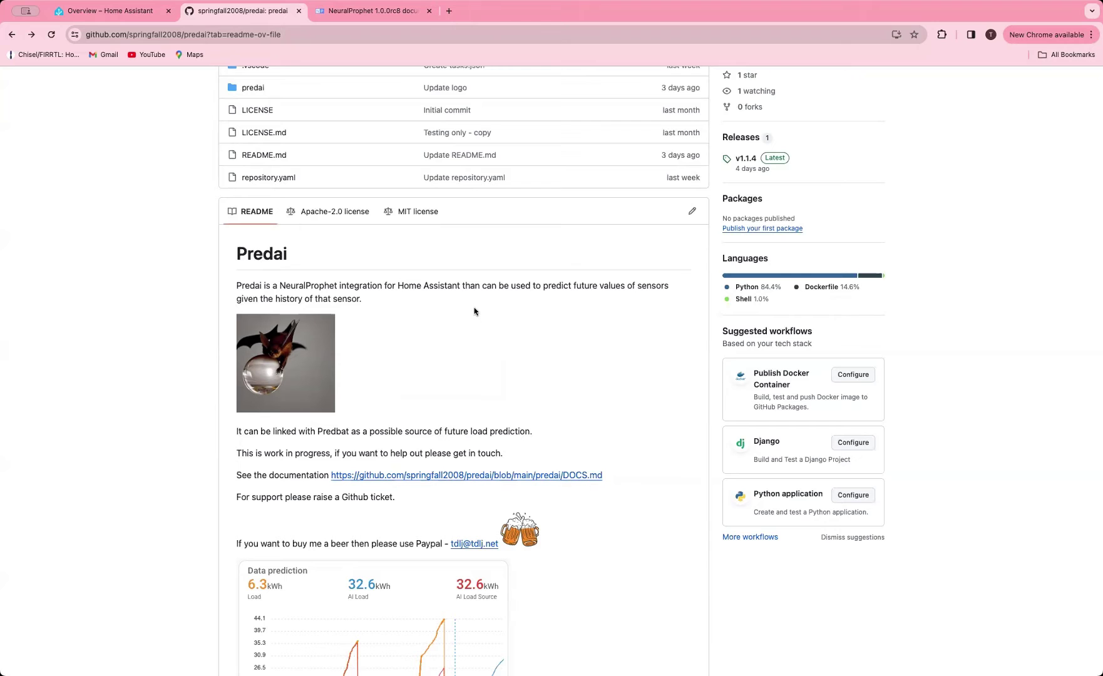
scroll(474, 311, "up", 1)
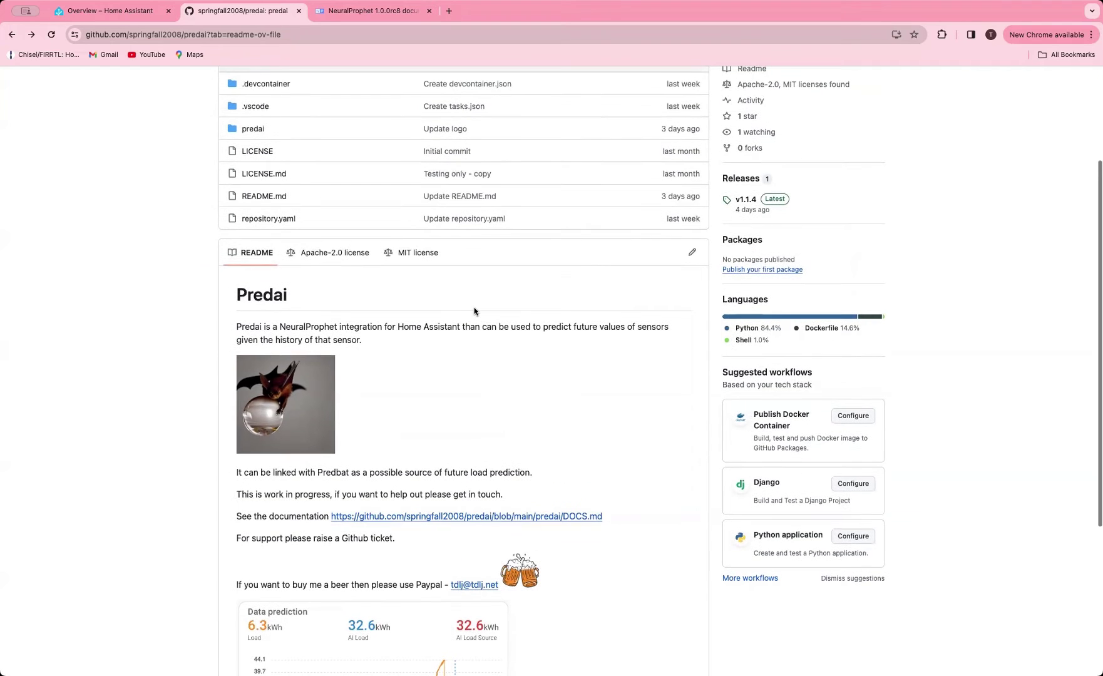
Step: Open DOCS.md and highlight the addon_configs, 93e0bb20_predai and predai.yaml parts of the config path
left_click(468, 517)
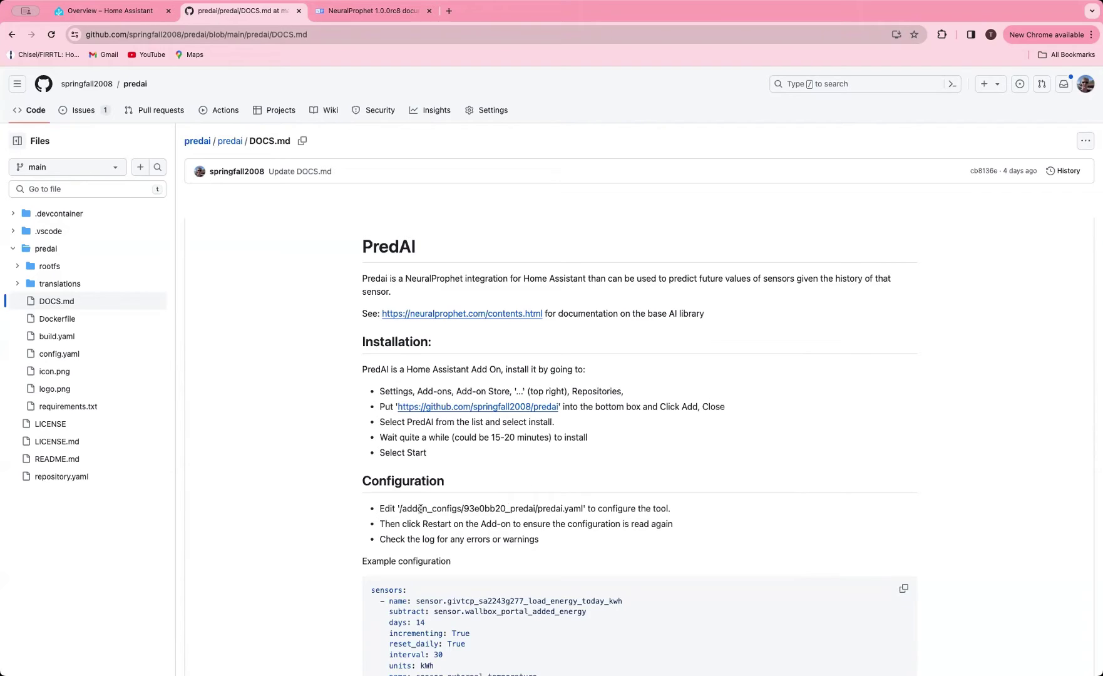
left_click_drag(411, 508, 455, 508)
left_click(457, 508)
left_click_drag(535, 508, 467, 508)
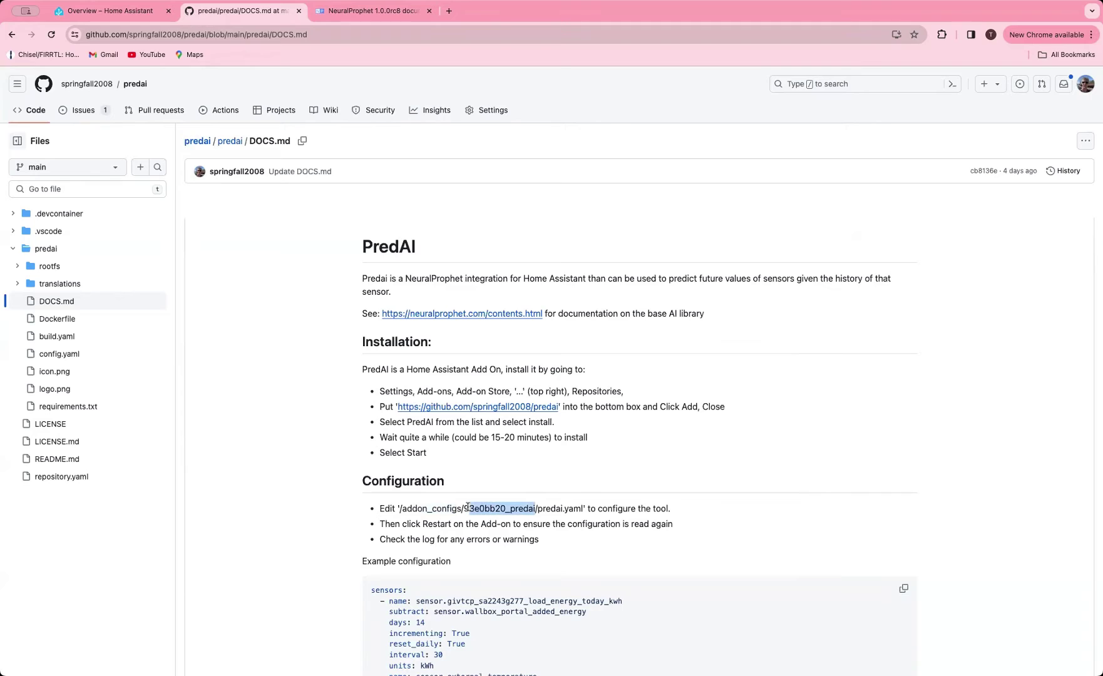
left_click_drag(538, 508, 583, 510)
left_click(567, 510)
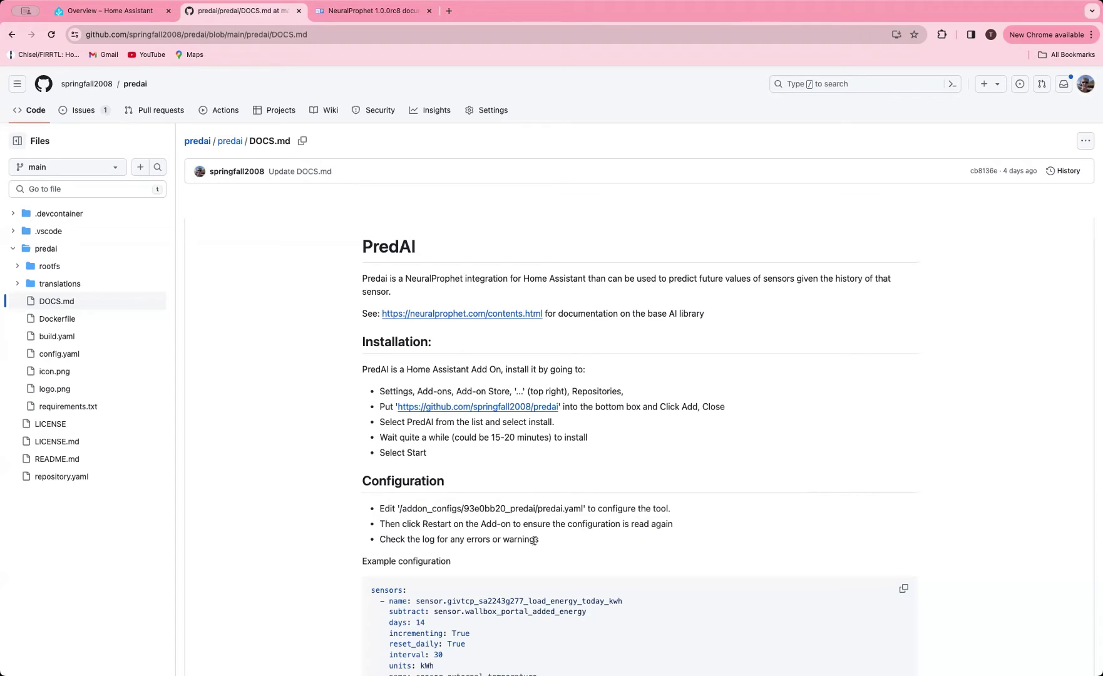
Step: Highlight the example sensor settings: subtract, days 14, incrementing, reset_daily, interval and units
scroll(534, 540, "down", 3)
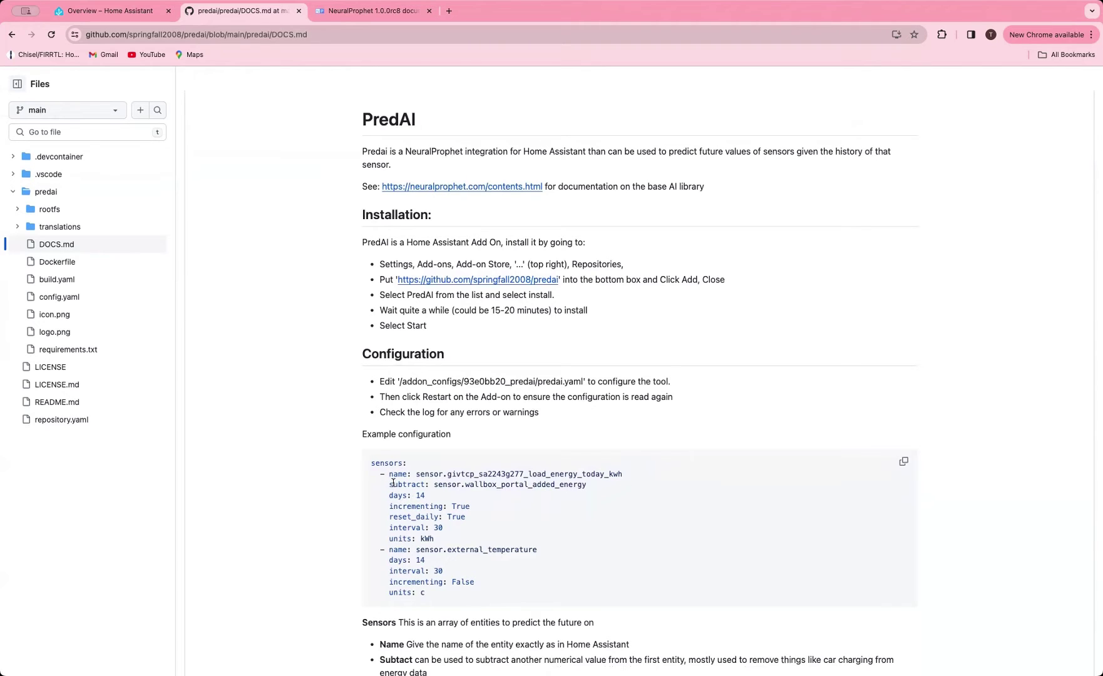
mouse_move(389, 485)
left_mouse_down()
mouse_move(403, 485)
mouse_move(390, 485)
left_mouse_up()
double_click(420, 495)
left_click(430, 497)
double_click(430, 506)
left_click(426, 515)
double_click(426, 515)
double_click(403, 528)
double_click(400, 538)
left_click(534, 512)
Step: Read further down DOCS.md, then move to the NeuralProphet documentation
scroll(451, 549, "down", 3)
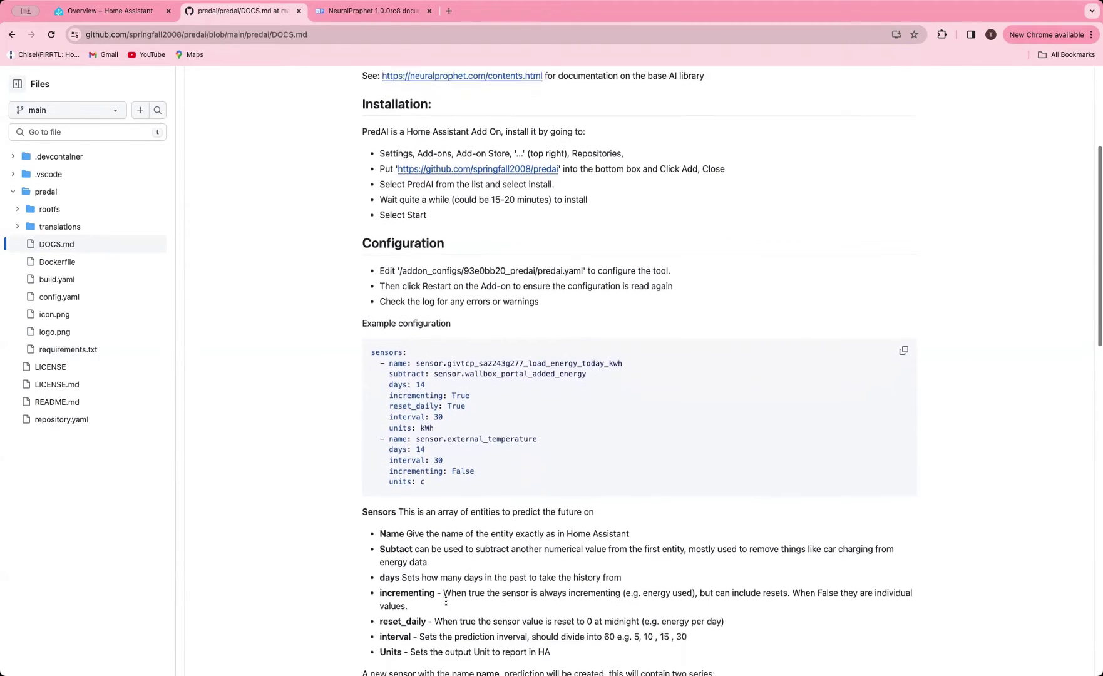
scroll(446, 600, "down", 3)
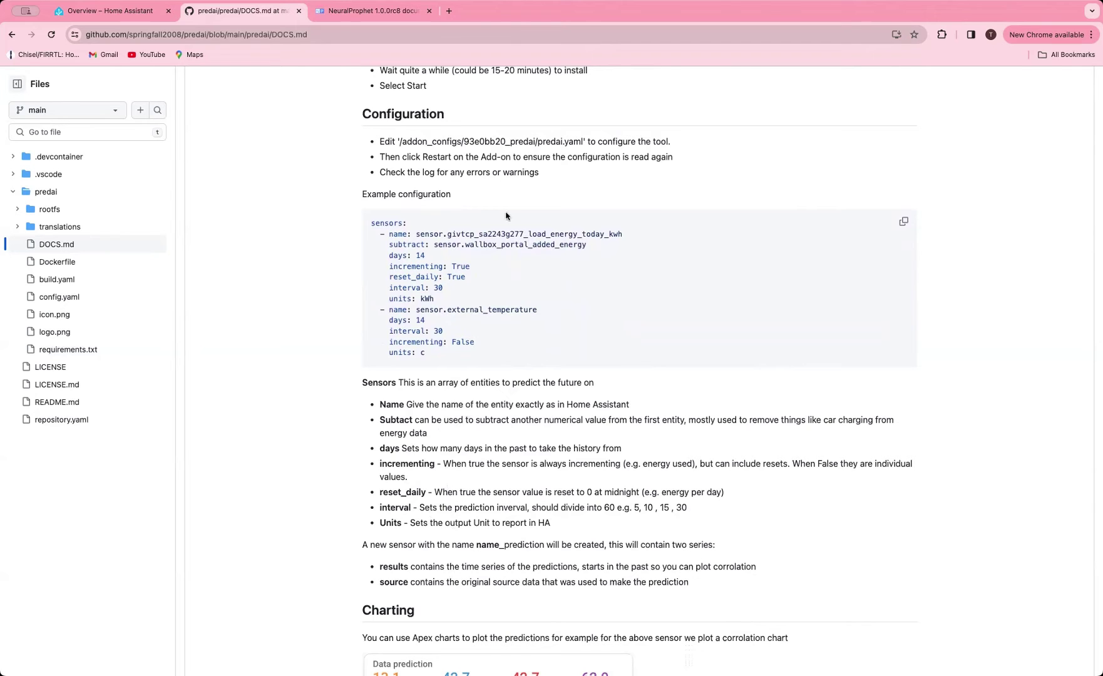
left_click(367, 14)
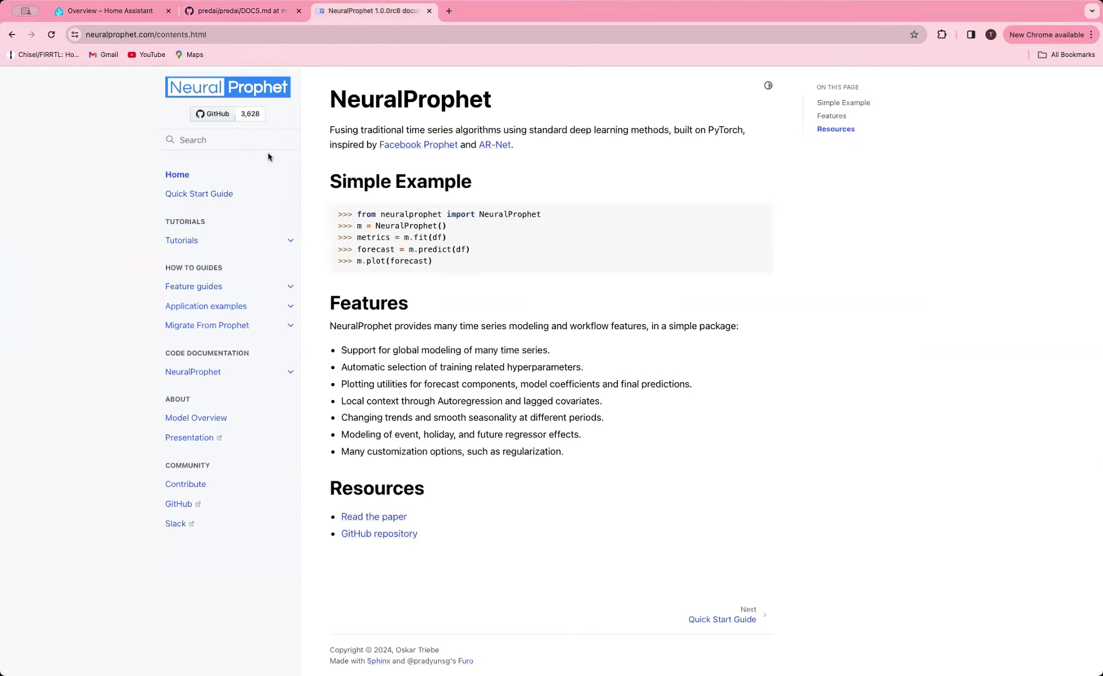
Step: Browse the NeuralProphet Quick Start Guide and expand the feature guides list
left_click(178, 174)
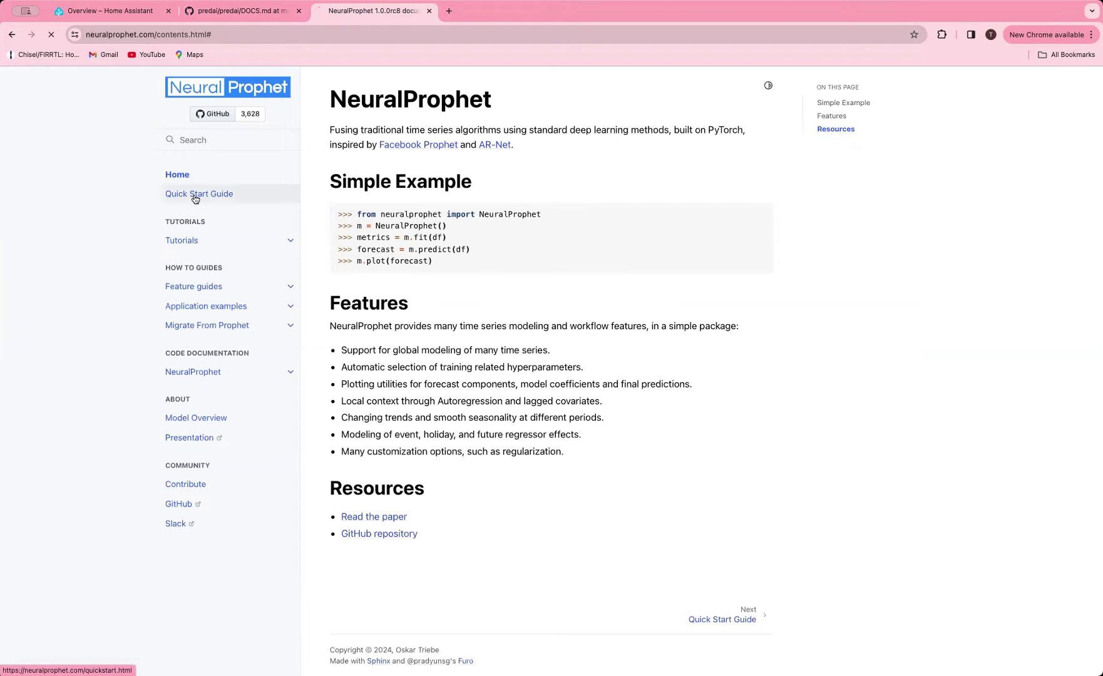
left_click(213, 198)
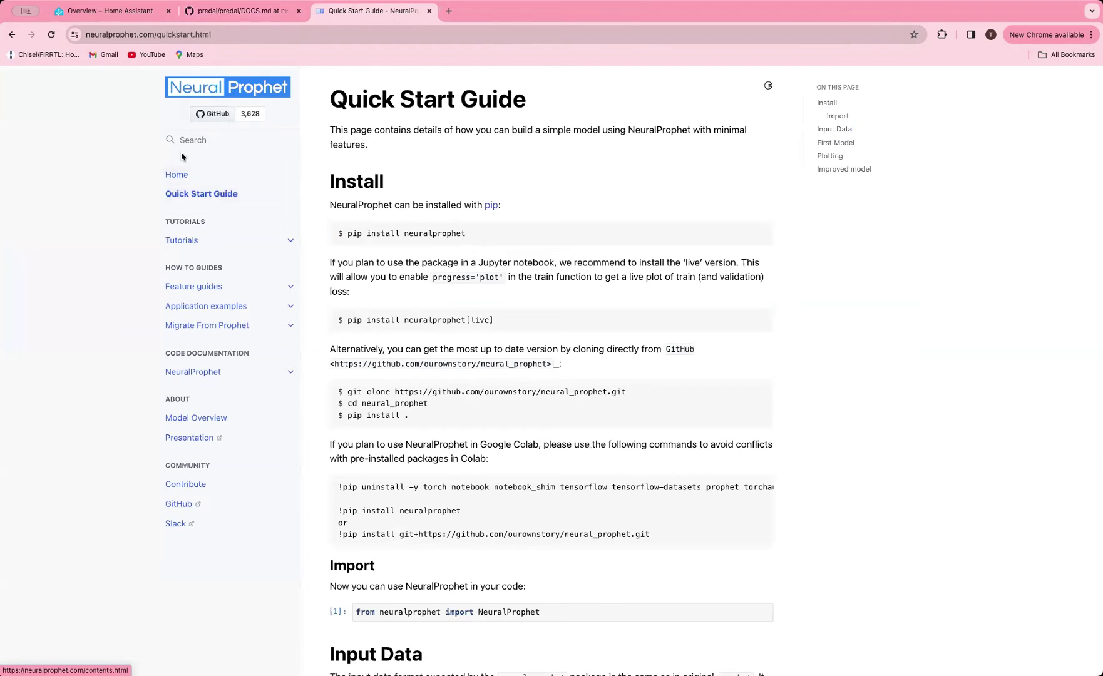
left_click(219, 94)
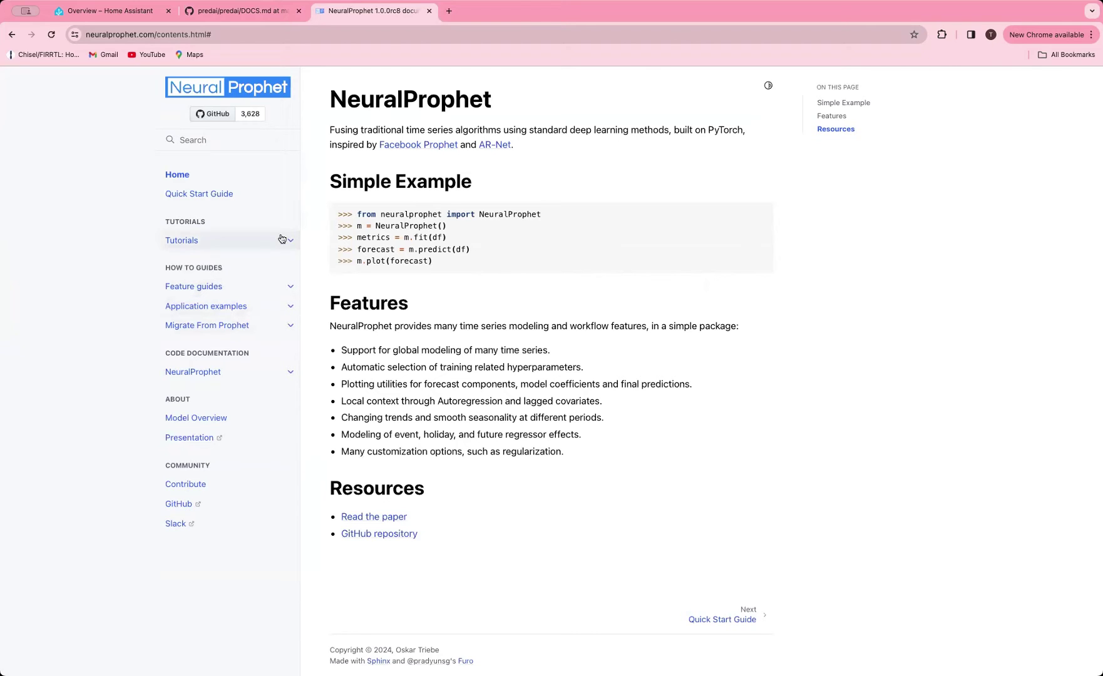
left_click(290, 287)
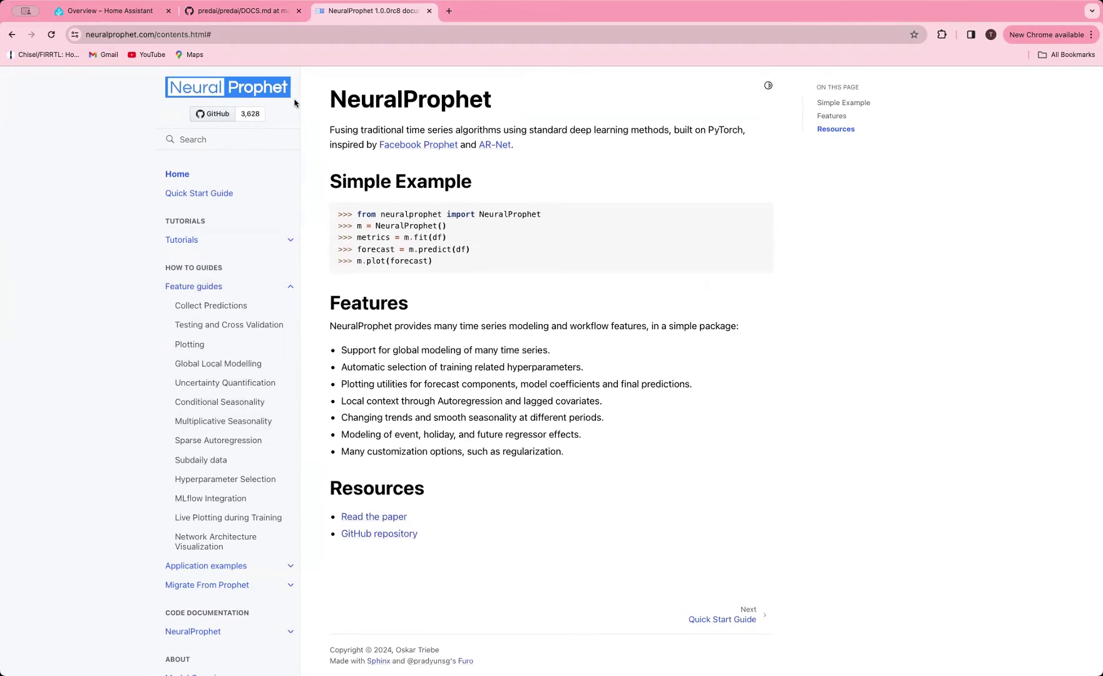
Step: Trim the address to neuralprophet.com to load its landing page, then return to DOCS.md
left_click(180, 36)
left_click(178, 33)
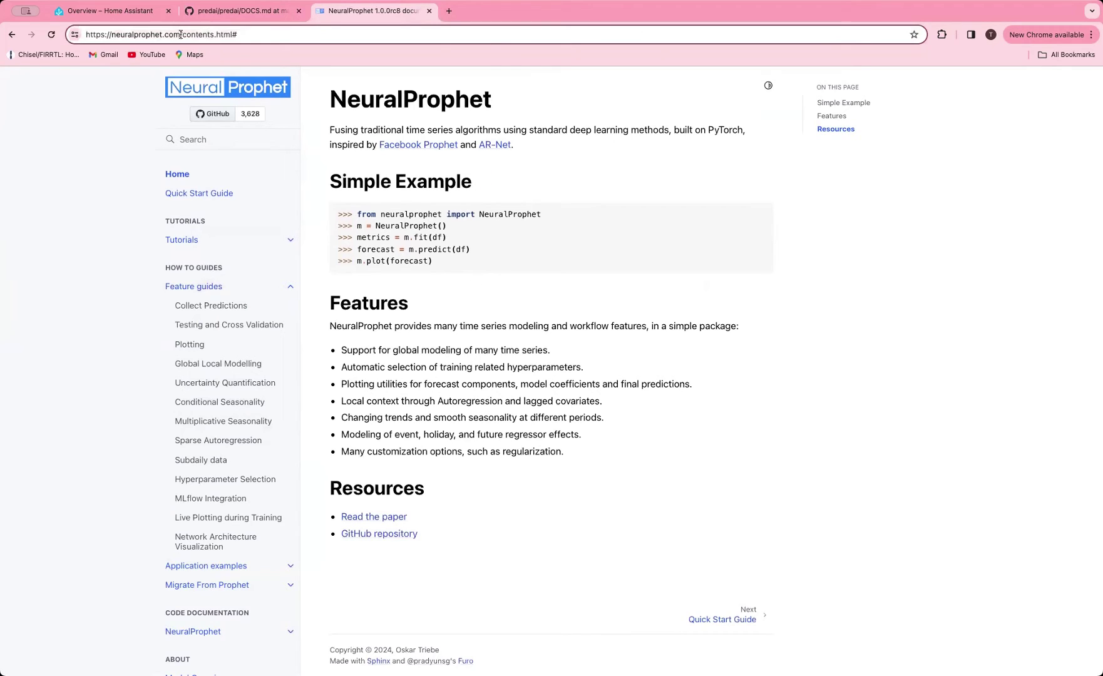
left_click_drag(180, 34, 356, 32)
key("BackSpace")
key("Return")
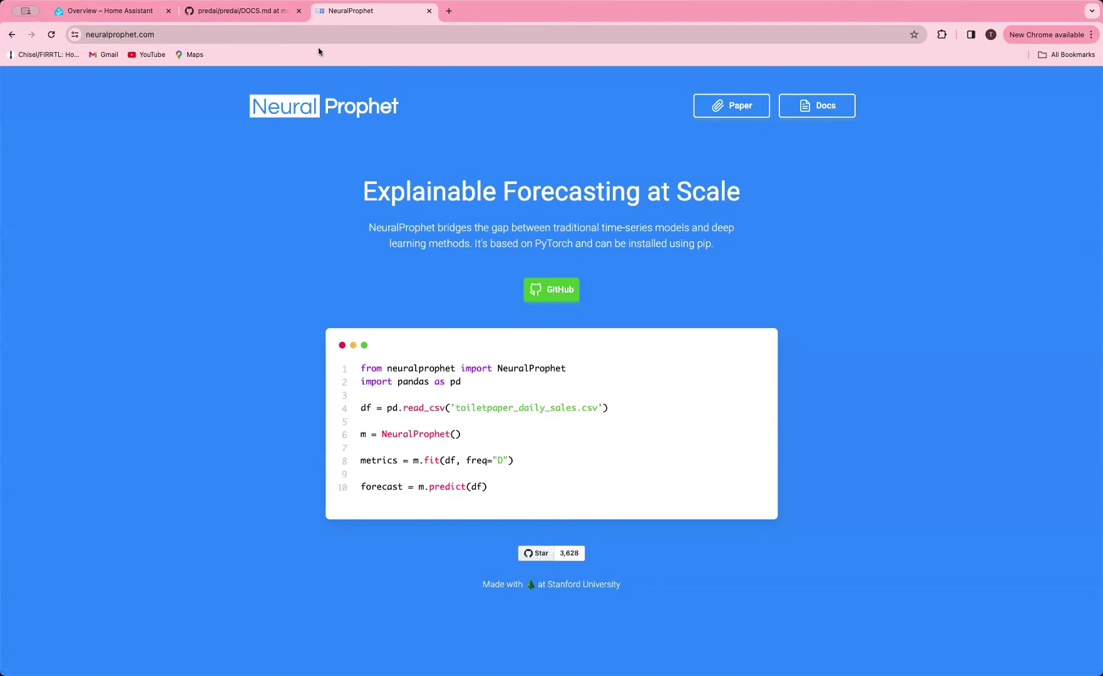
left_click(254, 13)
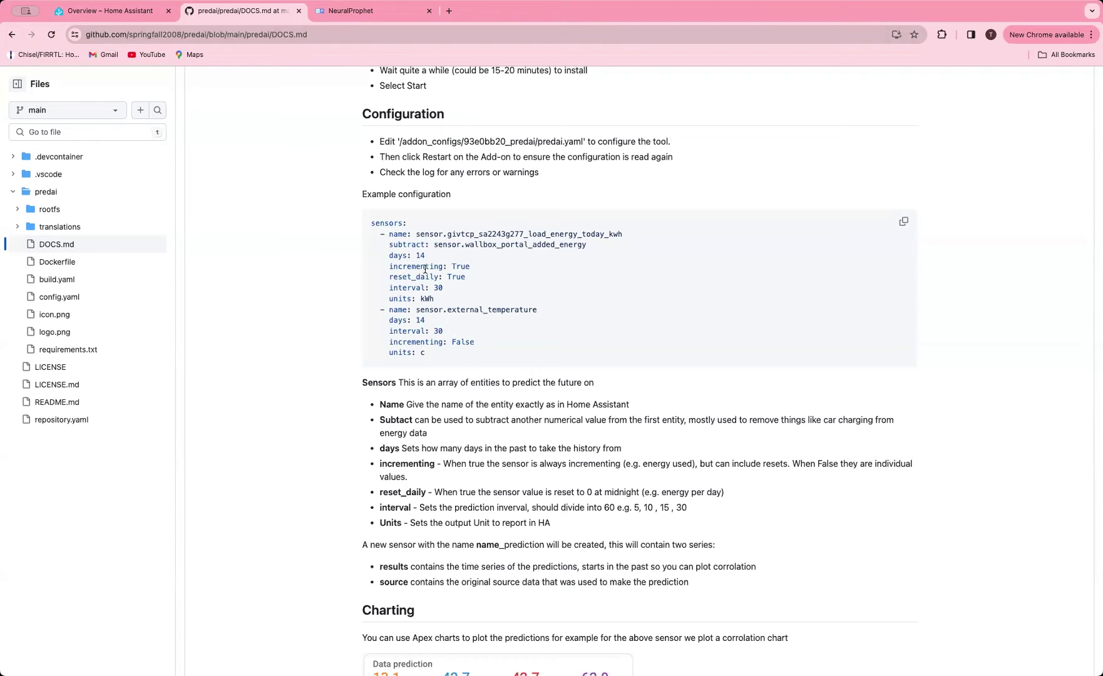
Step: Copy 'apexcharts' from the Charting section and search 'apexcharts home assistant' in a new tab
scroll(425, 269, "down", 10)
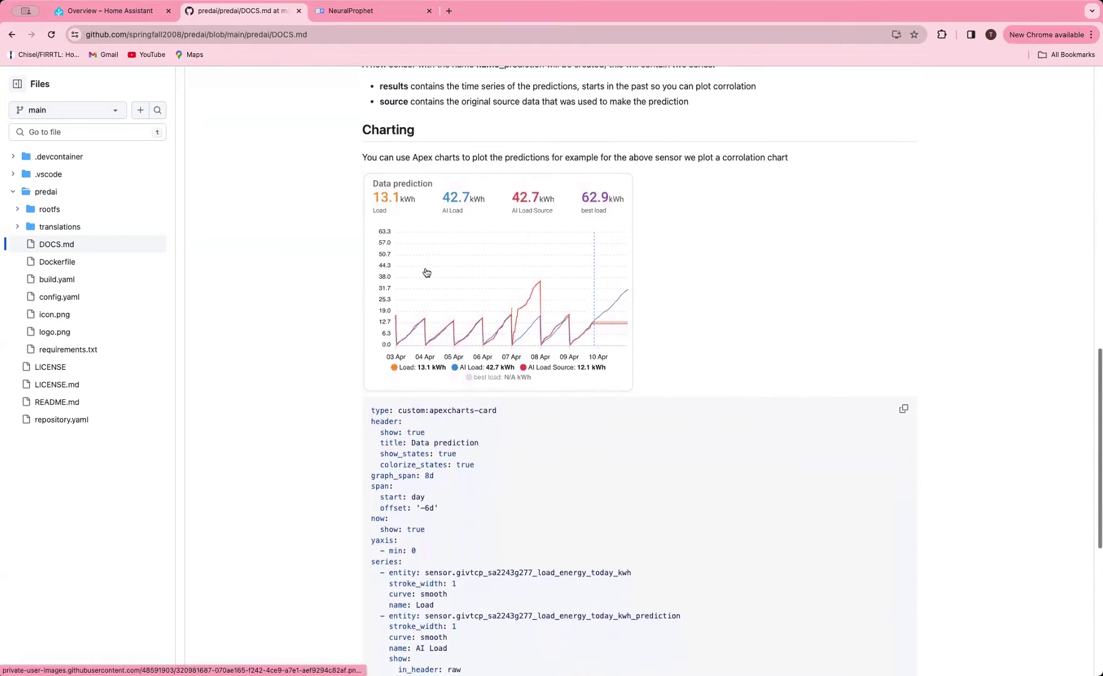
scroll(426, 272, "down", 3)
scroll(425, 273, "down", 1)
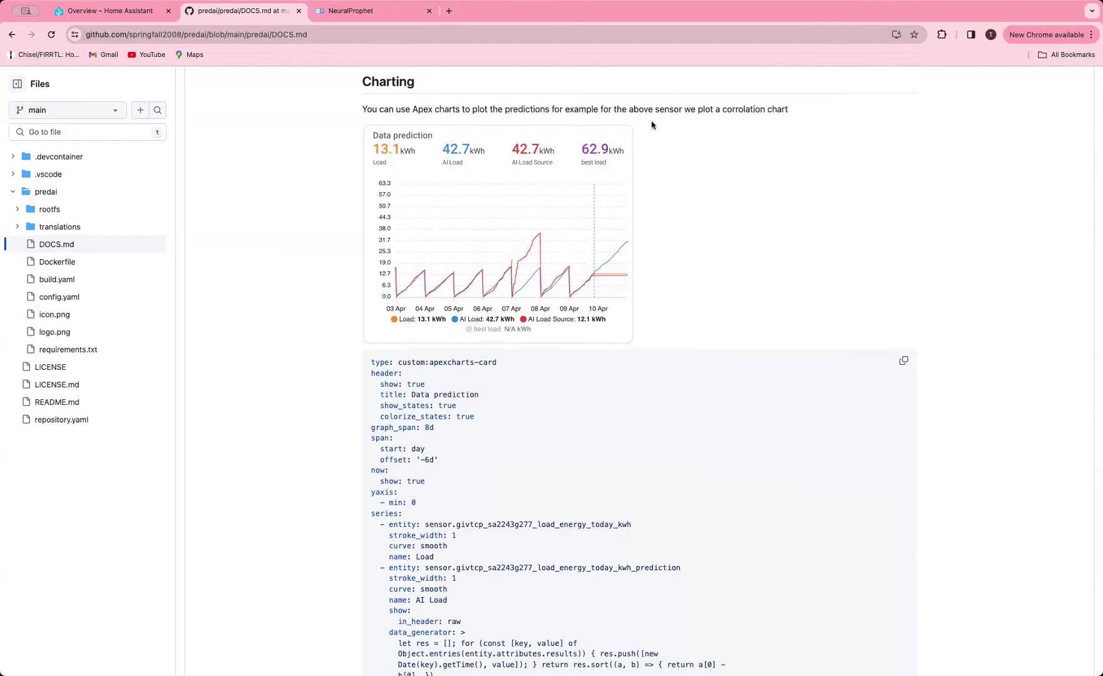
left_click_drag(430, 362, 474, 362)
key("super+c")
left_click(450, 11)
left_click(467, 237)
key("super+v")
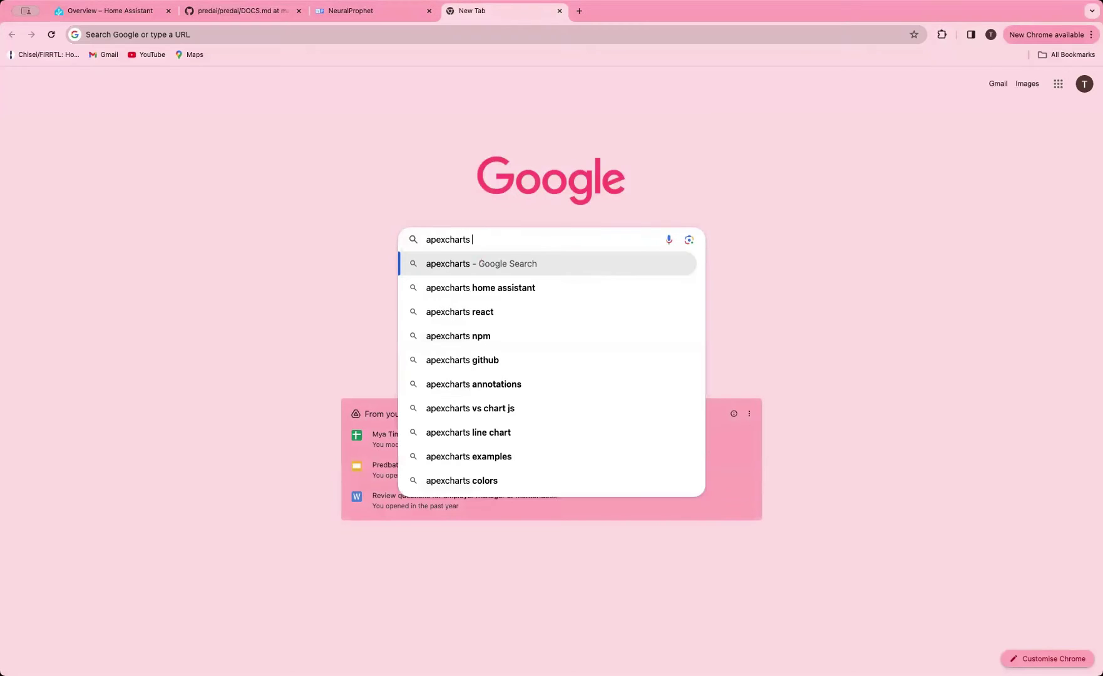
type("home")
key("Return")
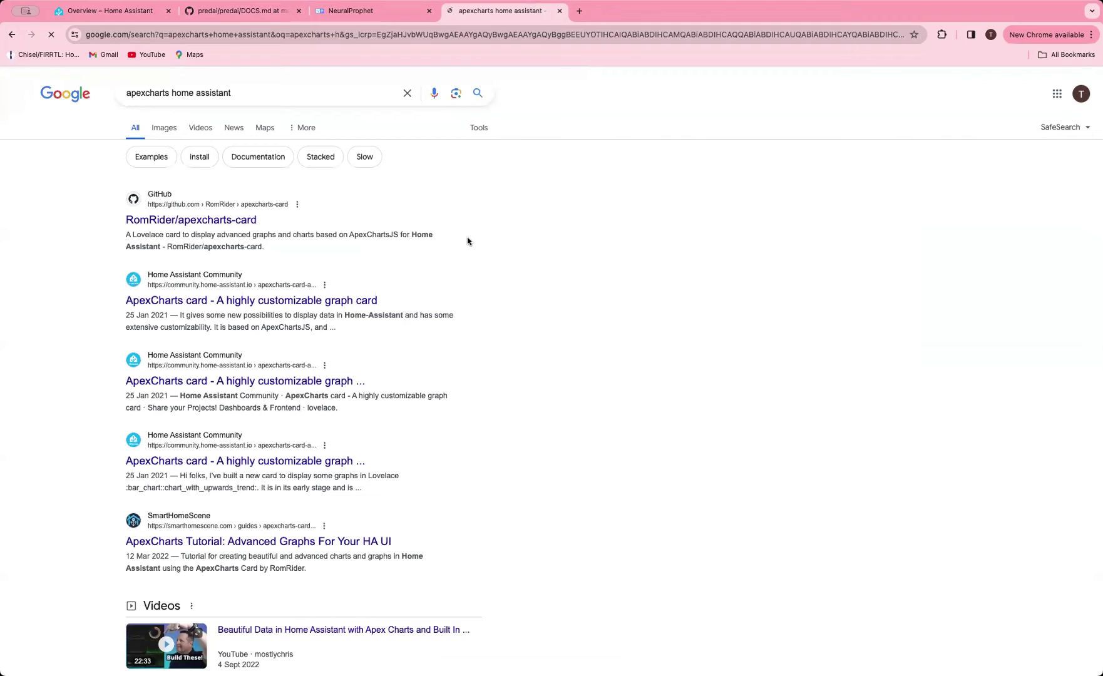
Step: Open the RomRider/apexcharts-card result and scroll through its README
left_click(208, 222)
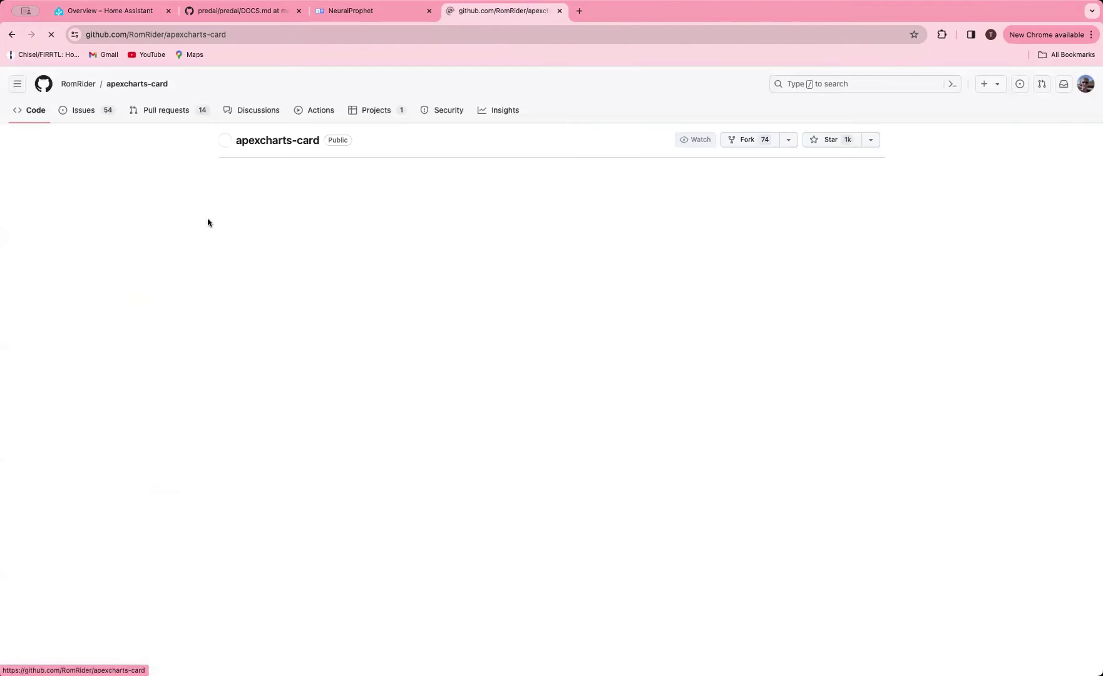
scroll(344, 198, "down", 5)
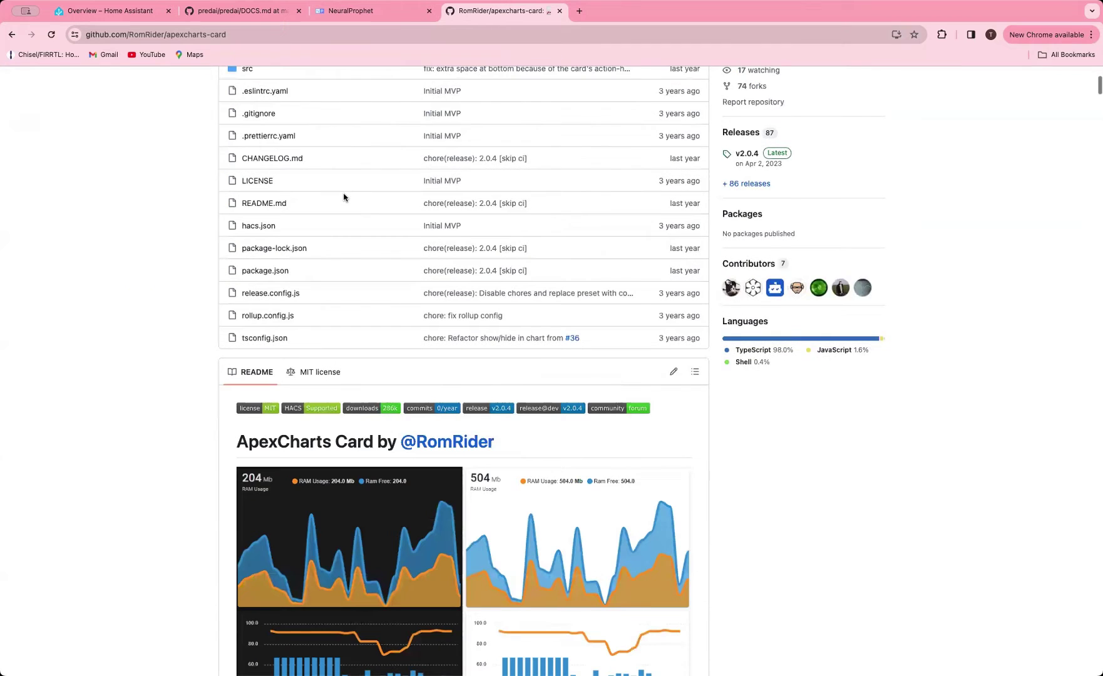
scroll(344, 197, "down", 1)
scroll(343, 197, "up", 6)
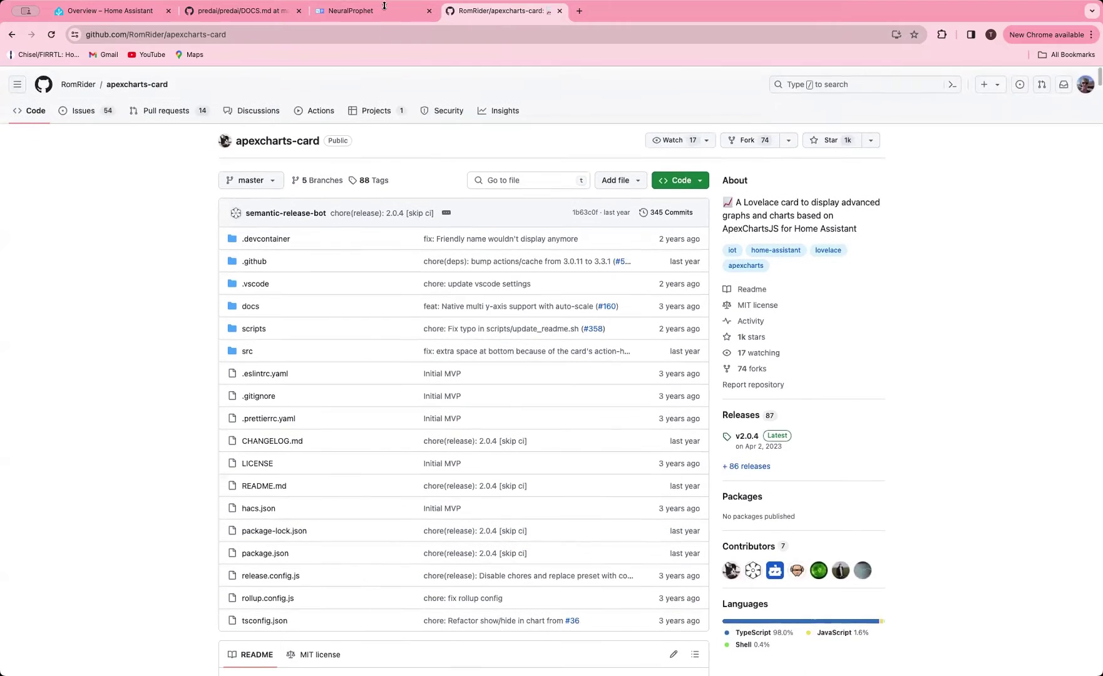
Step: Back on DOCS.md, highlight the Load sensor, data_generator, results and attributes in the Charting YAML
left_click(233, 13)
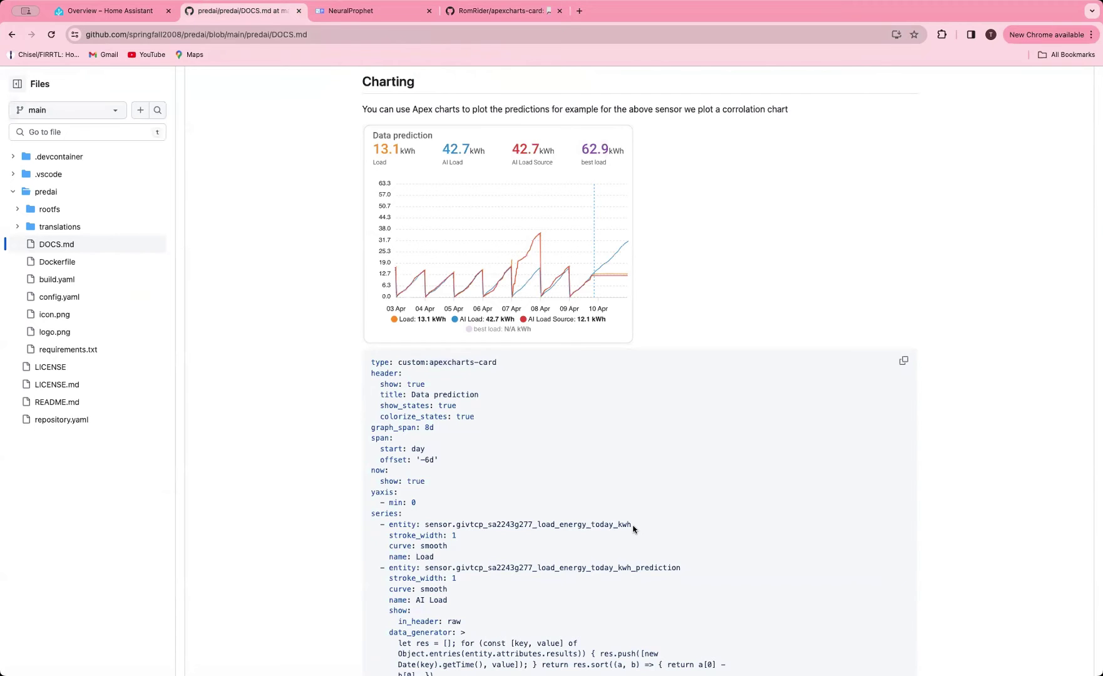
left_click_drag(631, 526, 423, 523)
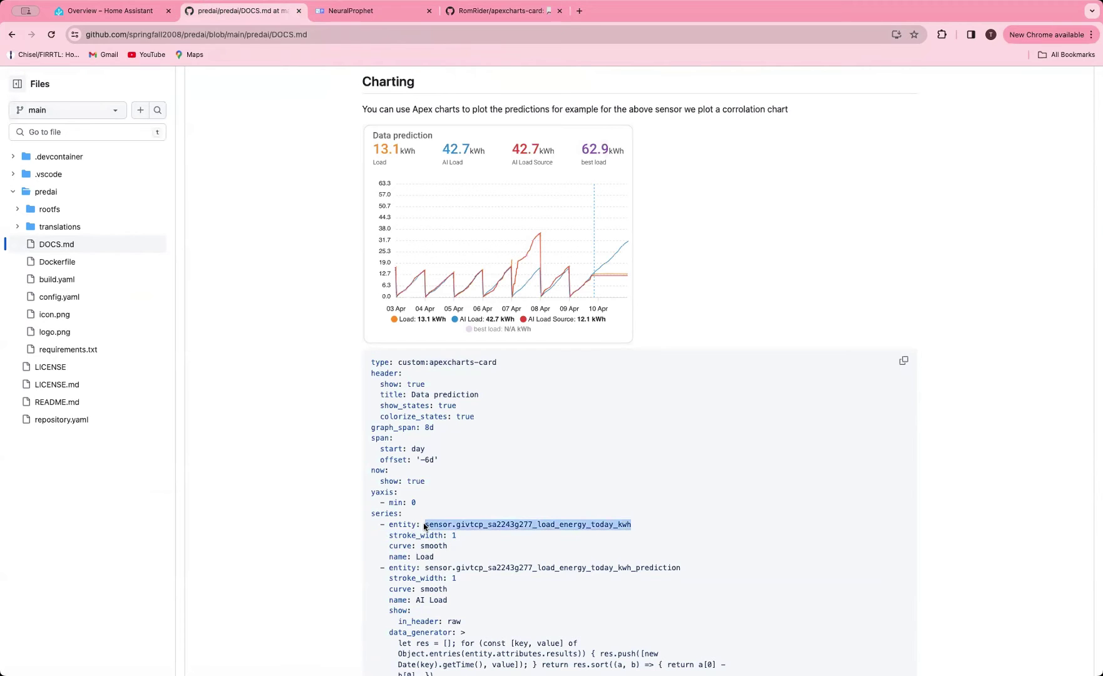
left_click(525, 543)
scroll(525, 543, "down", 3)
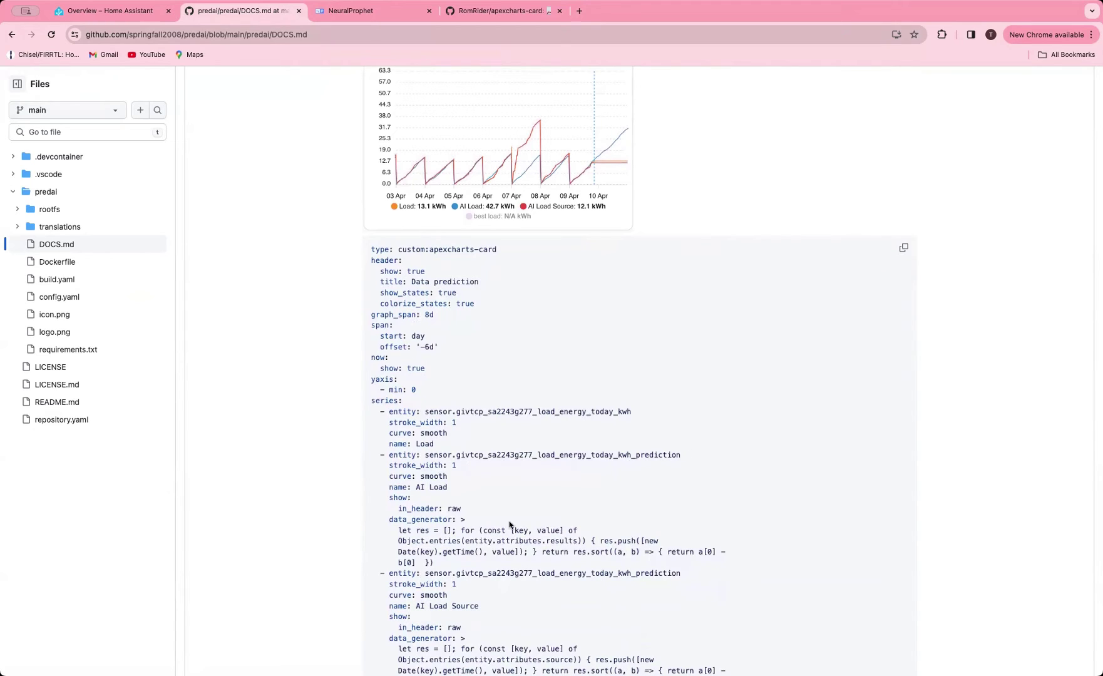
left_click_drag(390, 520, 453, 519)
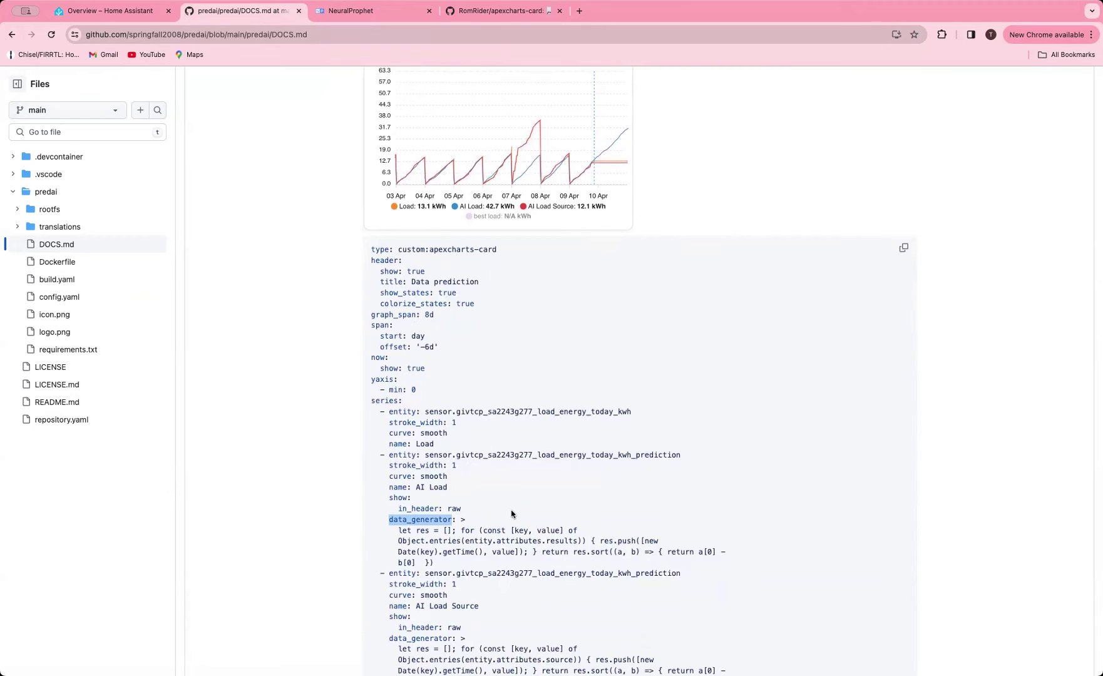
double_click(555, 539)
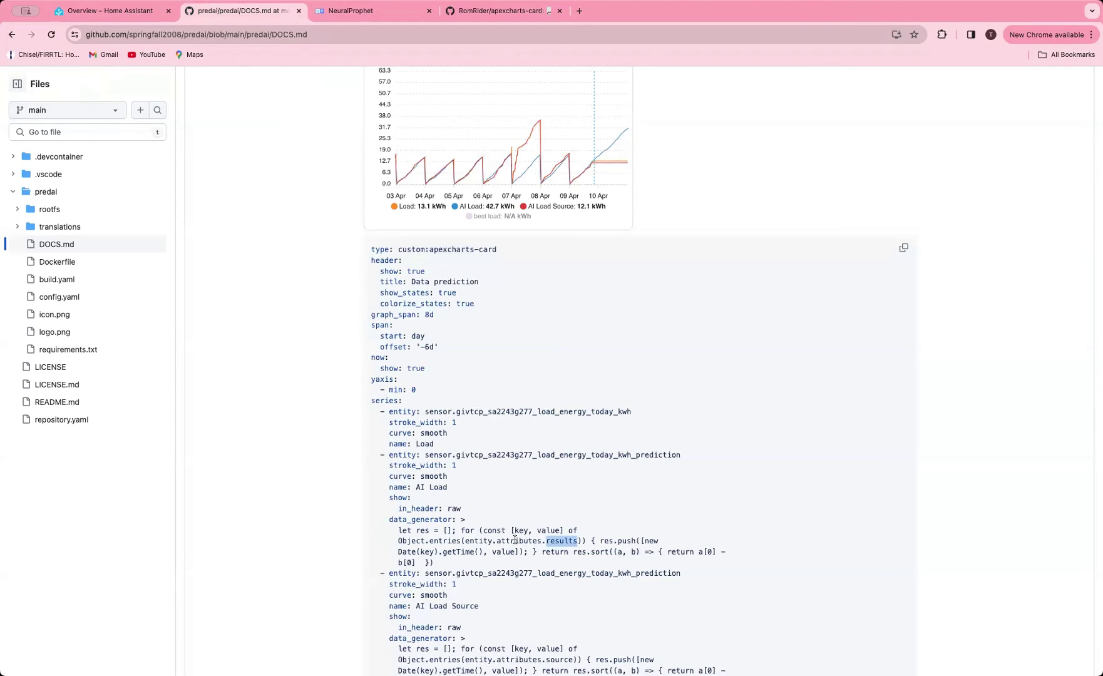
double_click(539, 540)
double_click(574, 540)
left_click(437, 538)
Step: Scroll to the AI Load Source series and highlight its source keyword
scroll(512, 432, "down", 5)
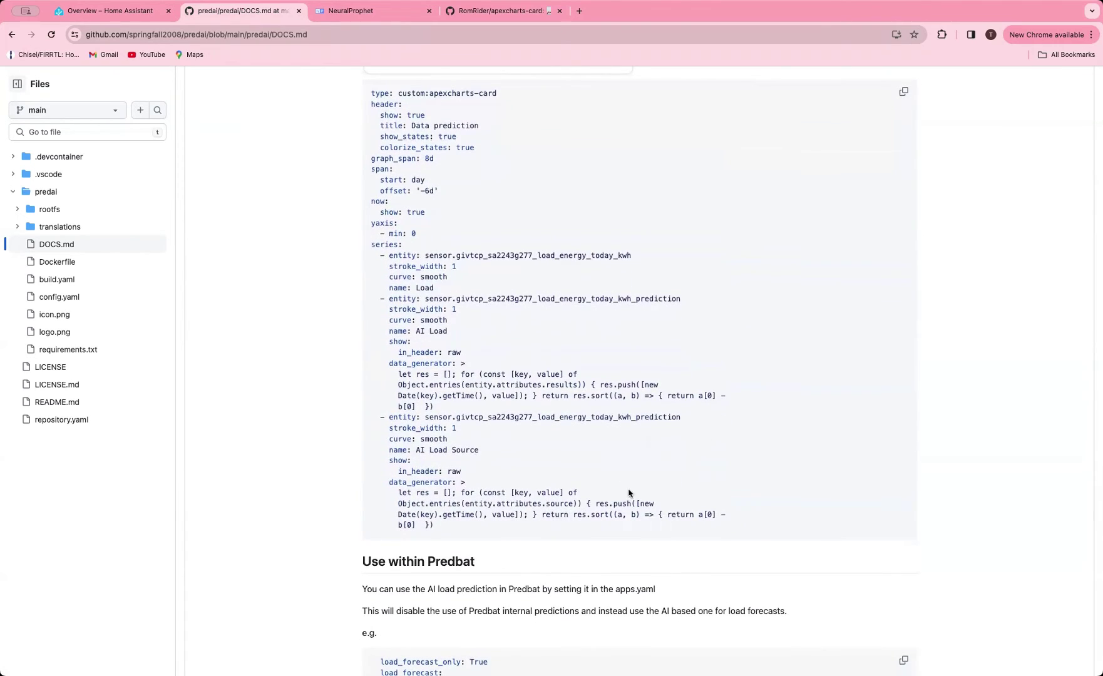
double_click(559, 504)
left_click(586, 454)
scroll(586, 458, "up", 2)
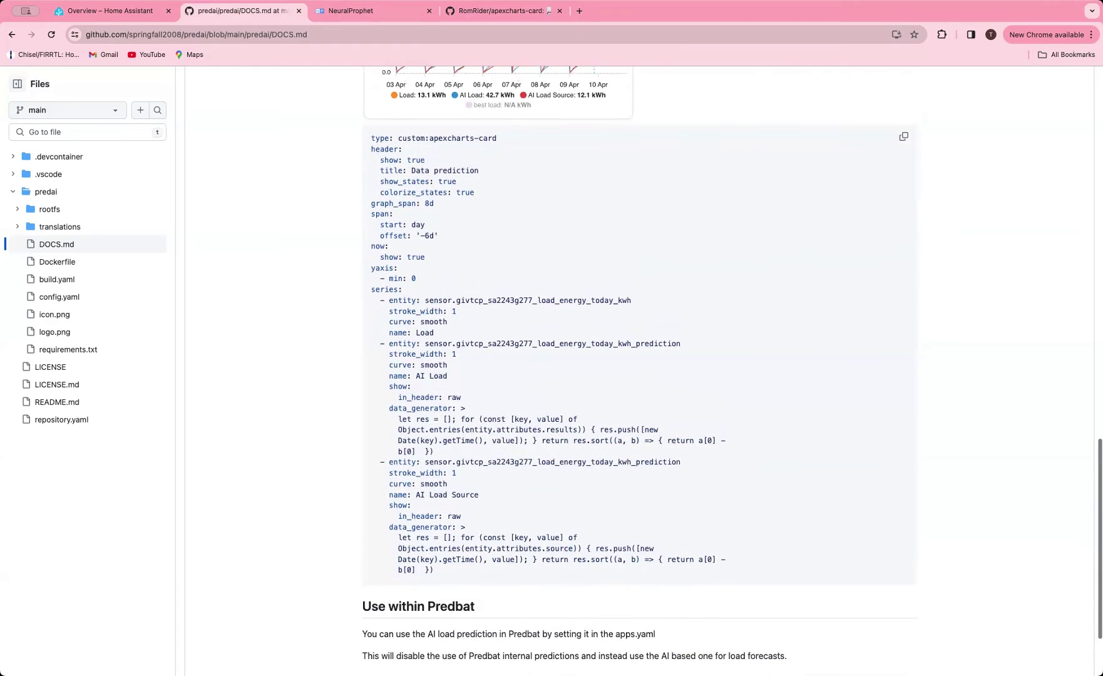
Step: Return to the Home Assistant PredAI dashboard and hide the Load series in the Data prediction chart
left_click(97, 9)
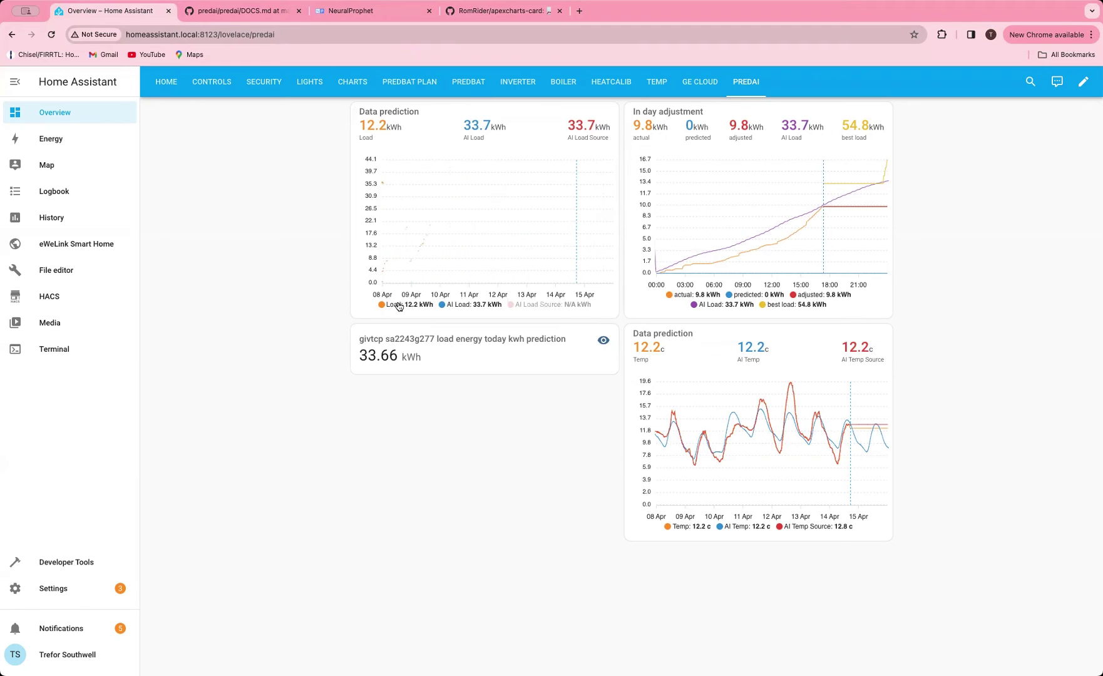
left_click(399, 305)
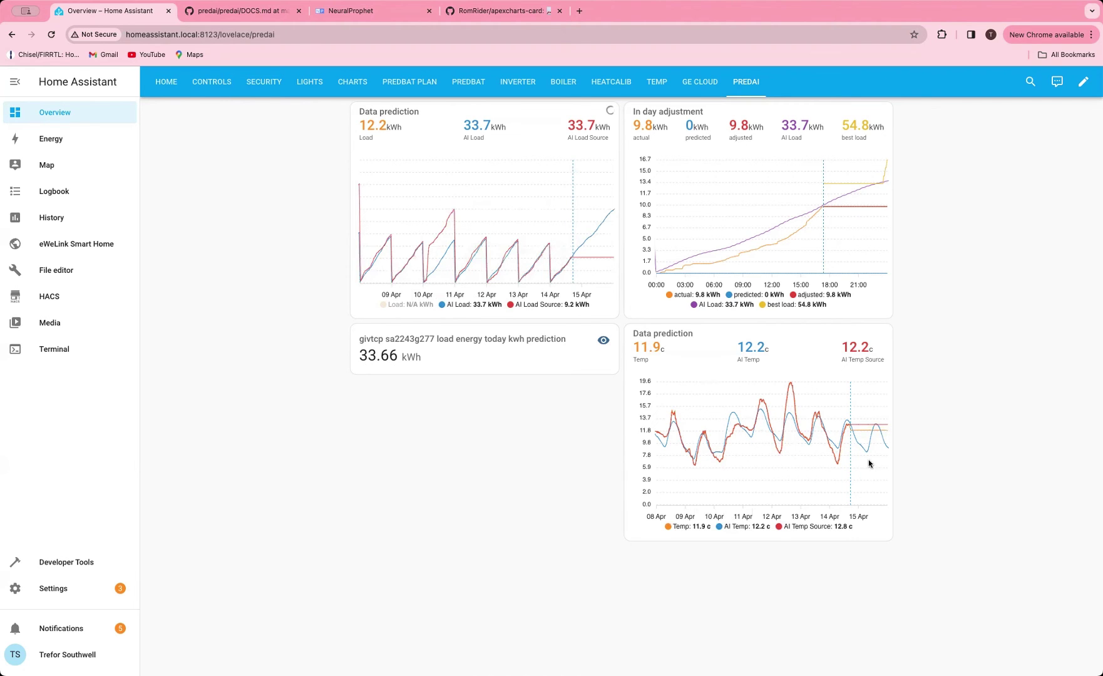
mouse_move(739, 436)
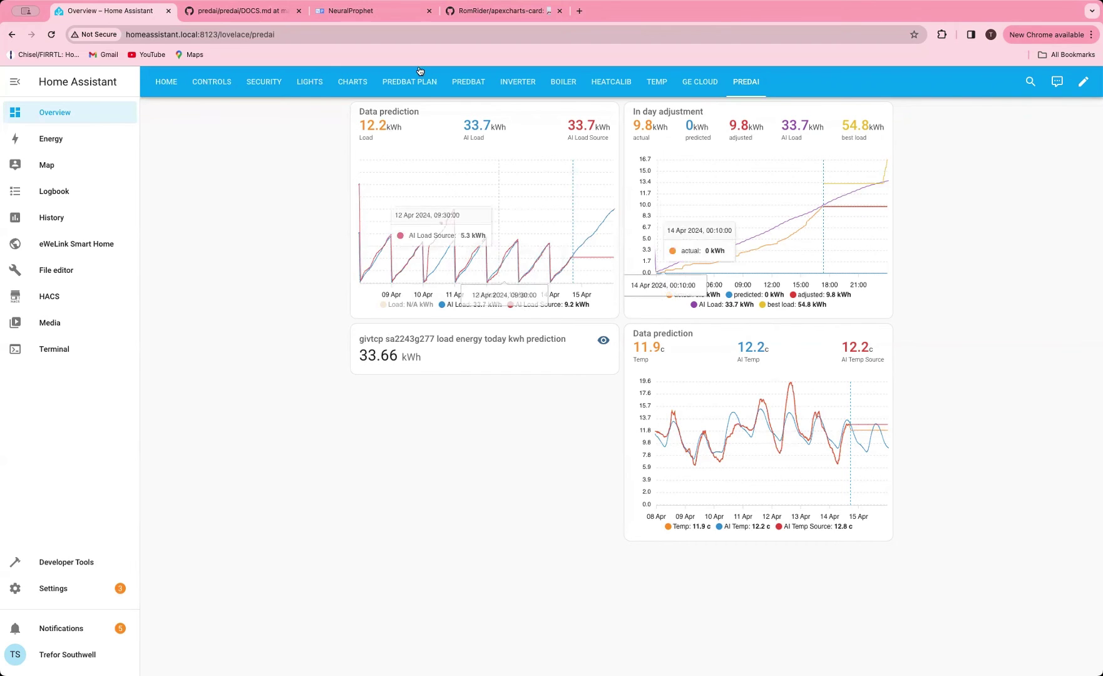
Step: On DOCS.md, highlight load_forecast_only and the load_forecast sensor name under Use within Predbat
left_click(267, 13)
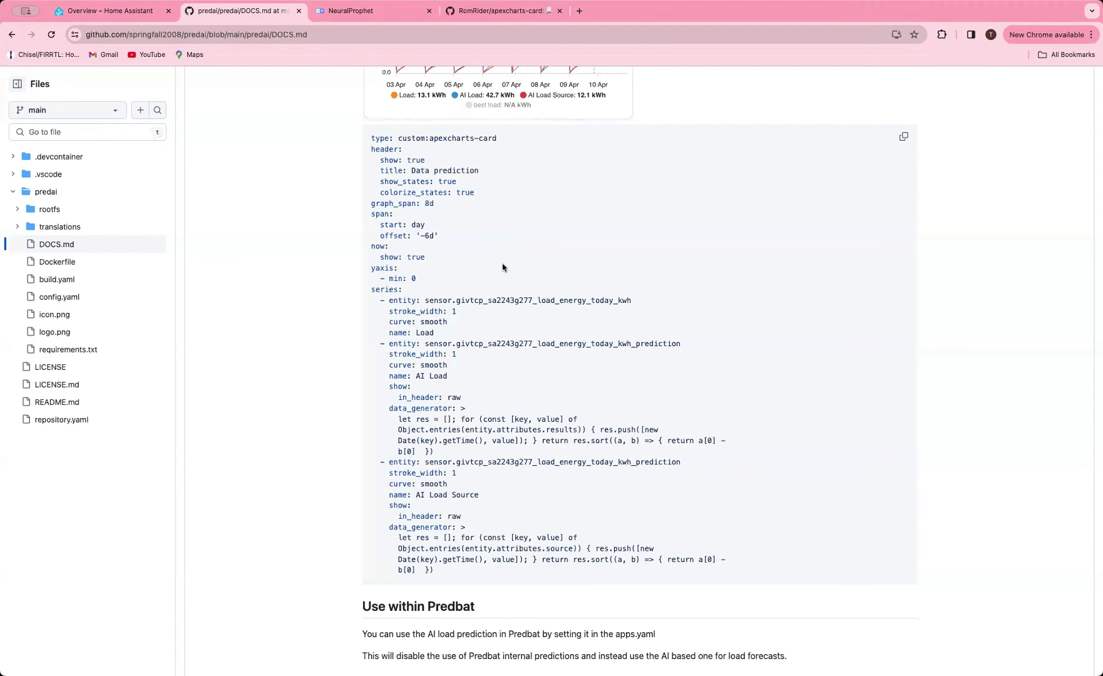
scroll(502, 268, "down", 3)
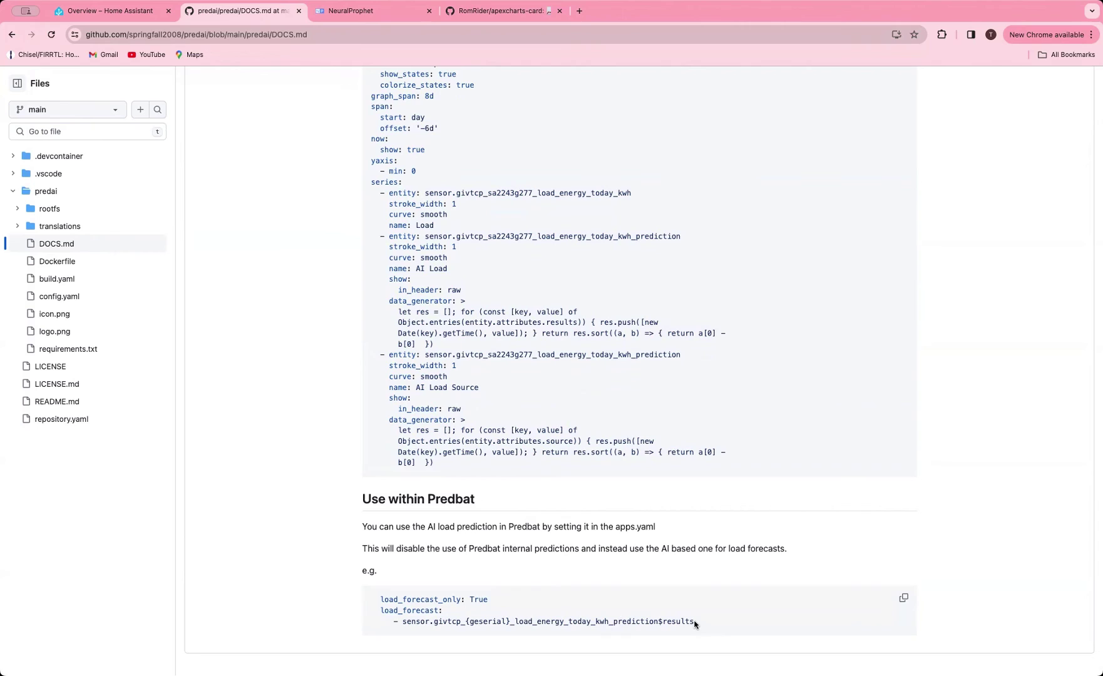
double_click(464, 599)
left_click(446, 617)
left_click_drag(662, 621, 609, 619)
left_click(619, 614)
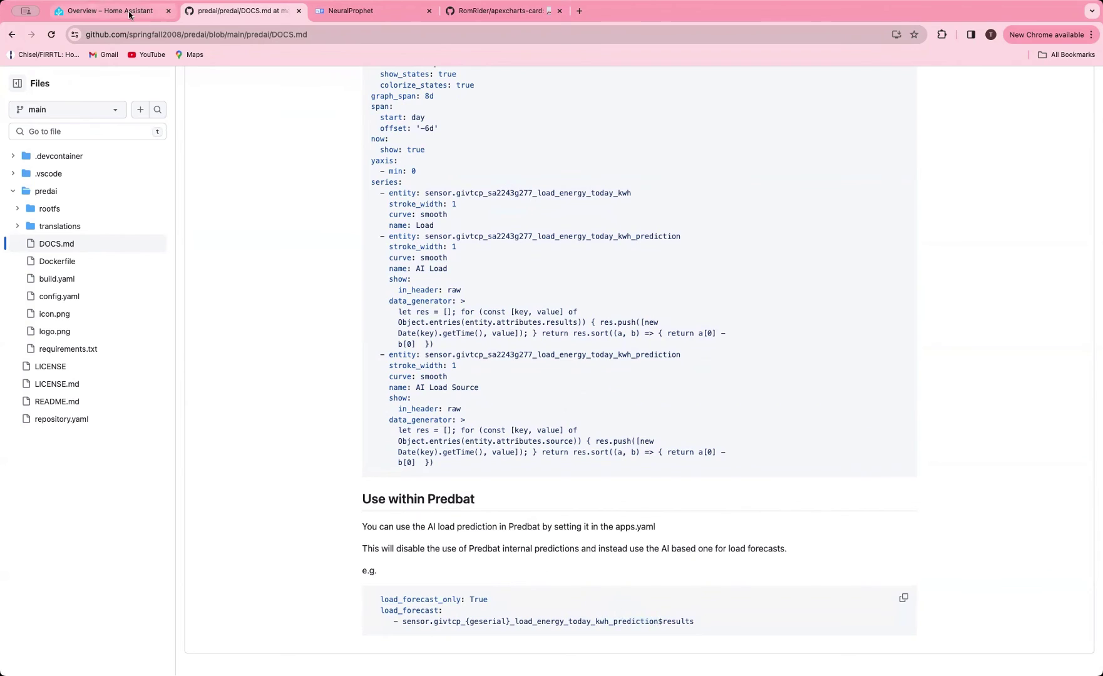
Step: Switch back to the Overview – Home Assistant tab showing the PredAI charts
left_click(150, 16)
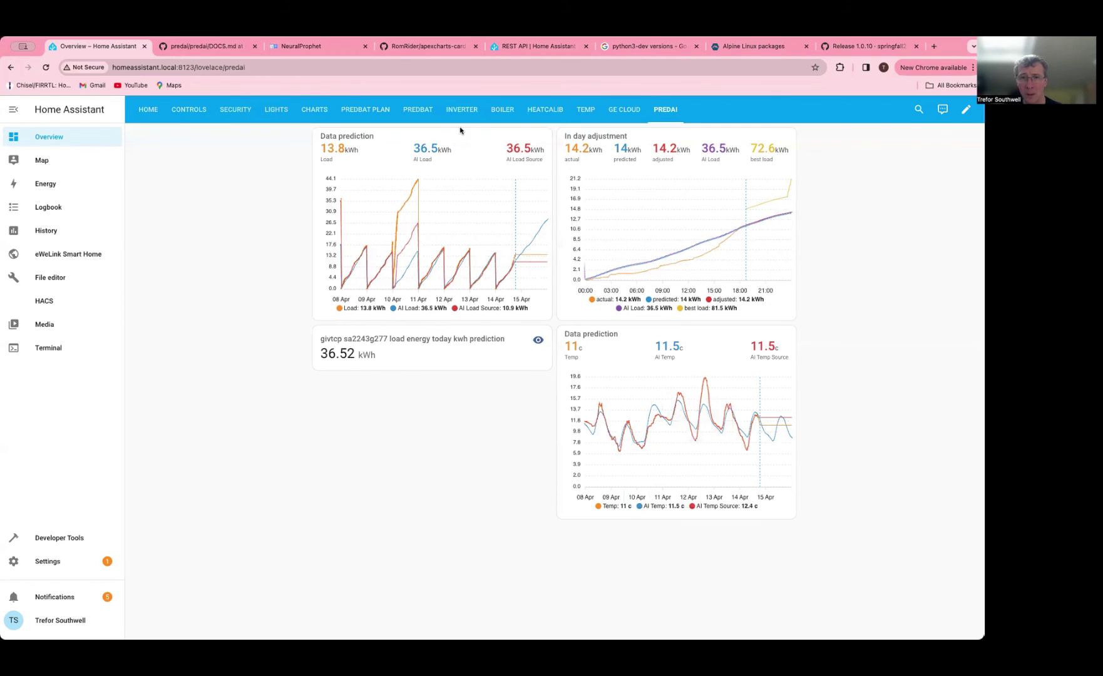
left_click(377, 112)
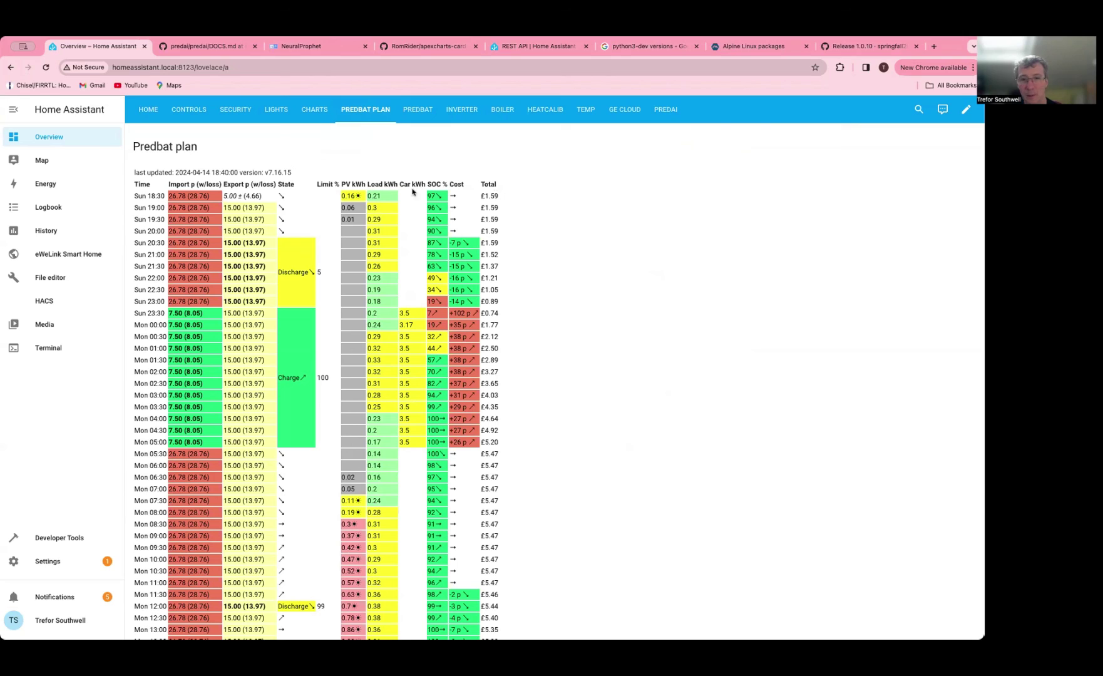
left_click(627, 110)
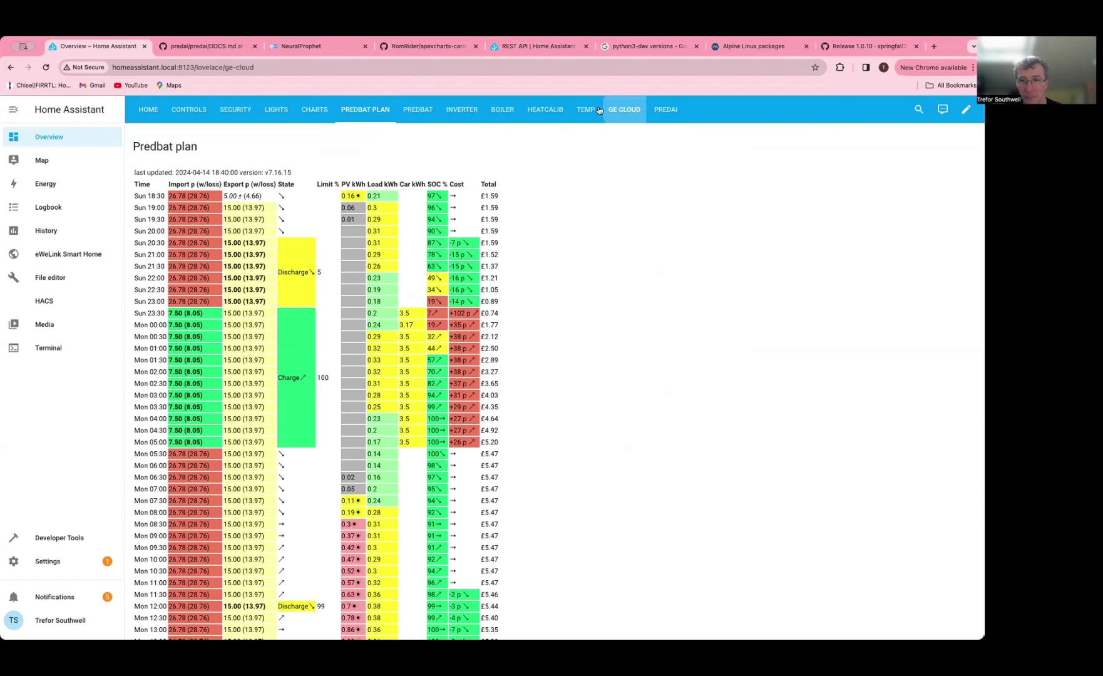
left_click(667, 110)
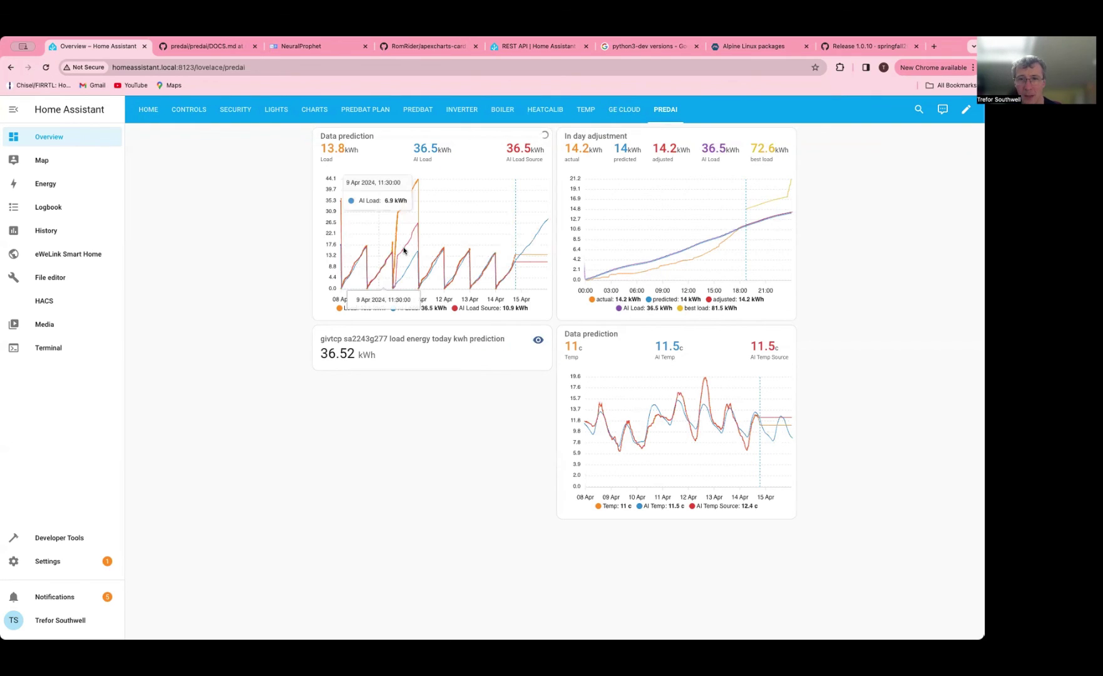
mouse_move(404, 250)
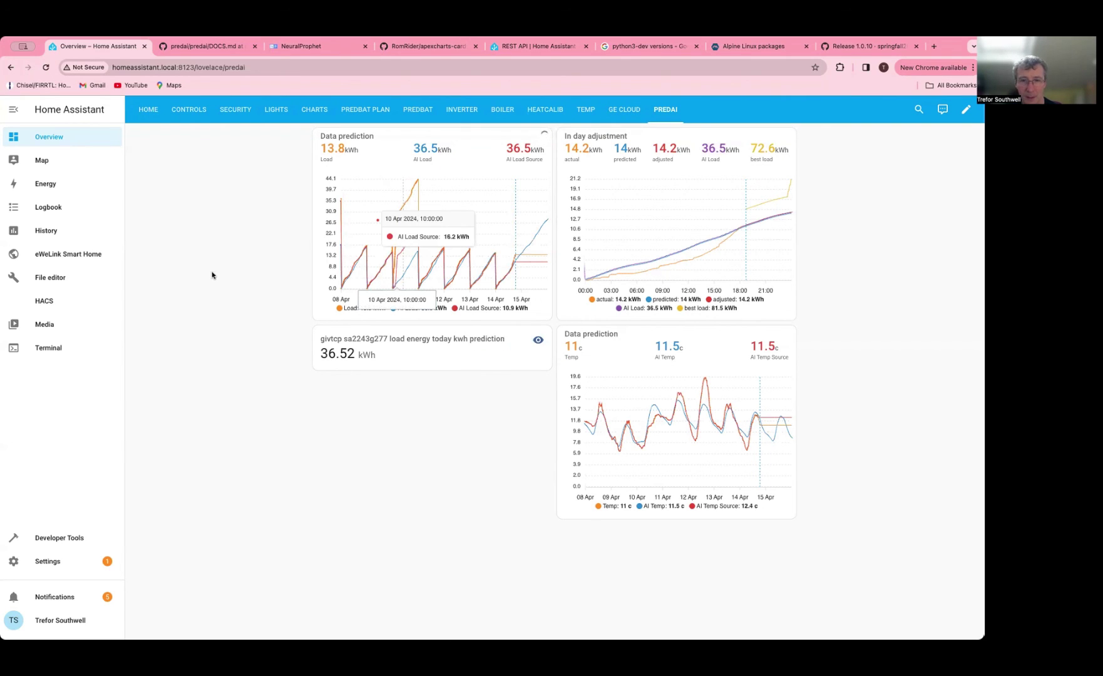